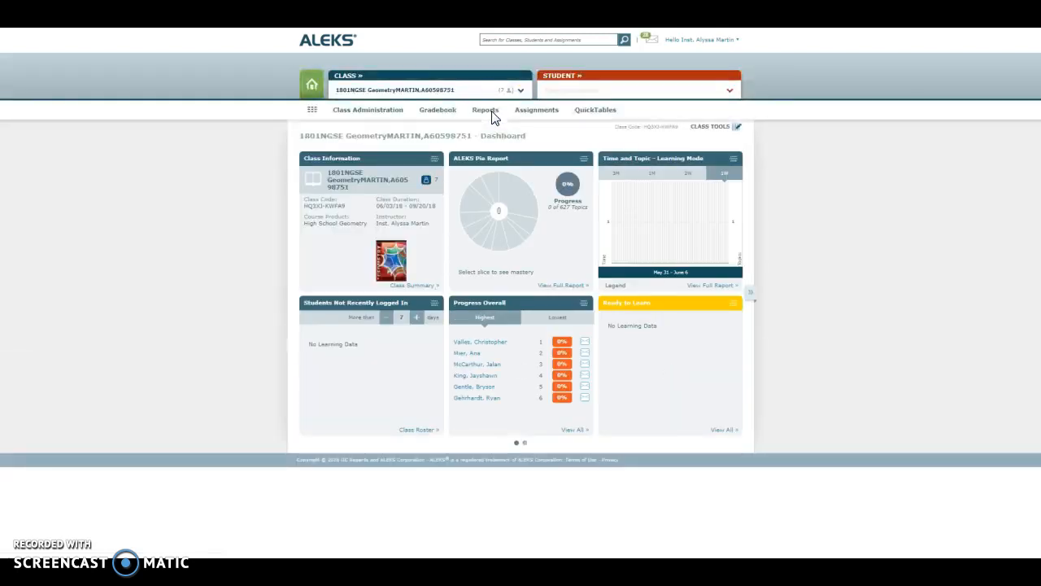
Step: Start creating a new quiz assignment from the geometry class's assignment list
mouse_move(523, 115)
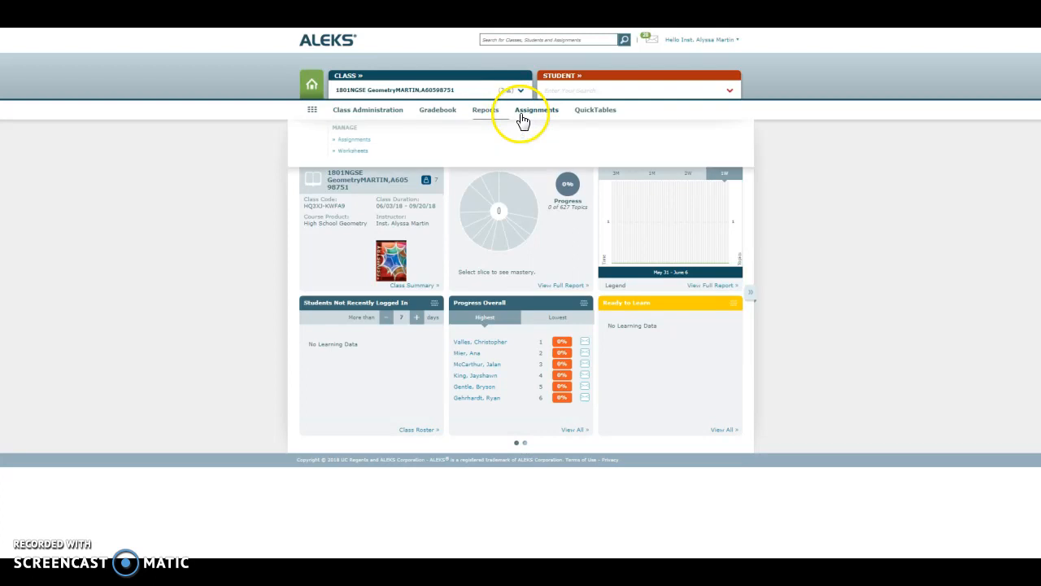
click(358, 141)
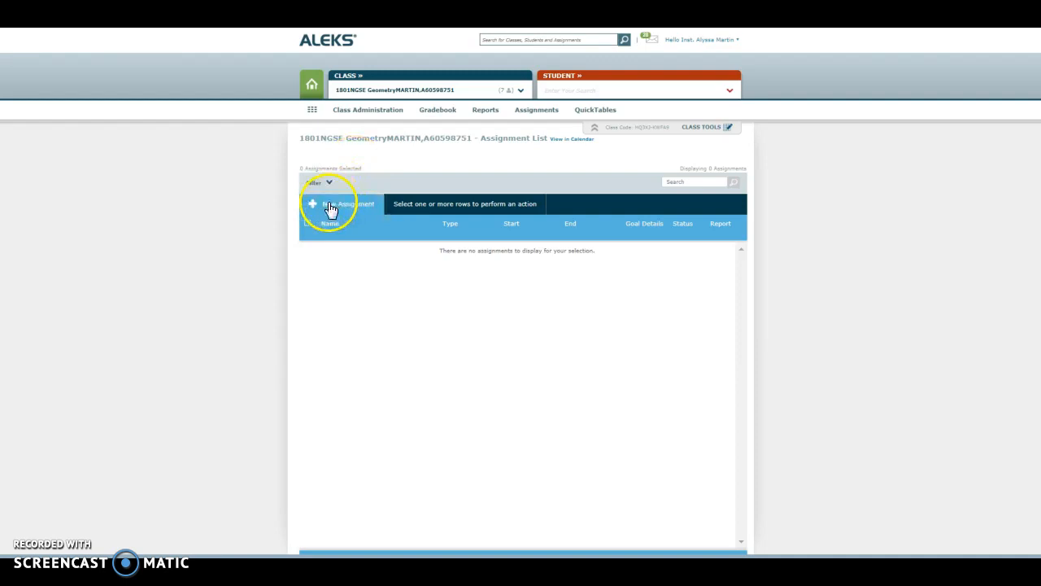
click(331, 207)
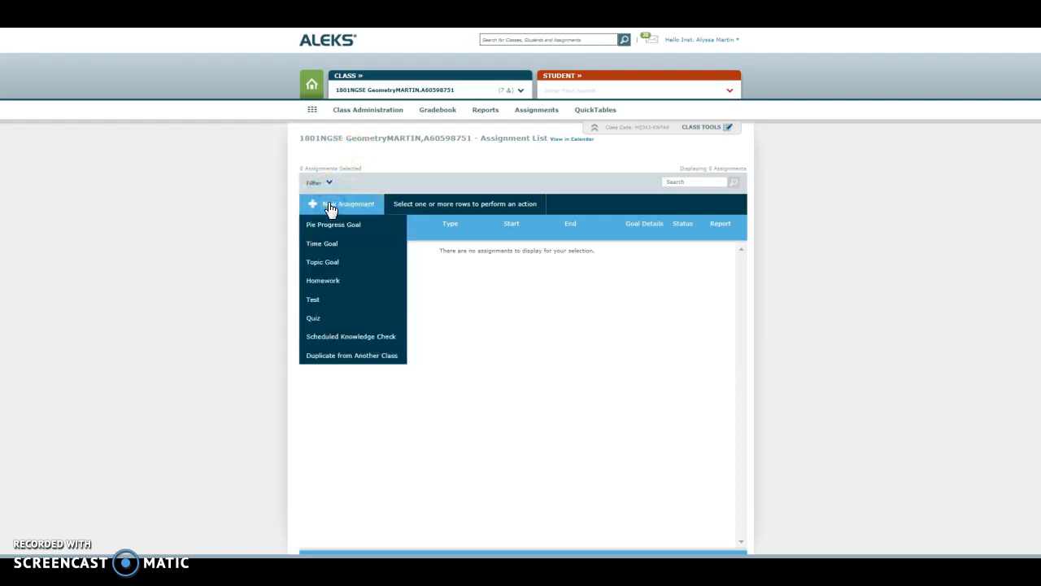
click(322, 324)
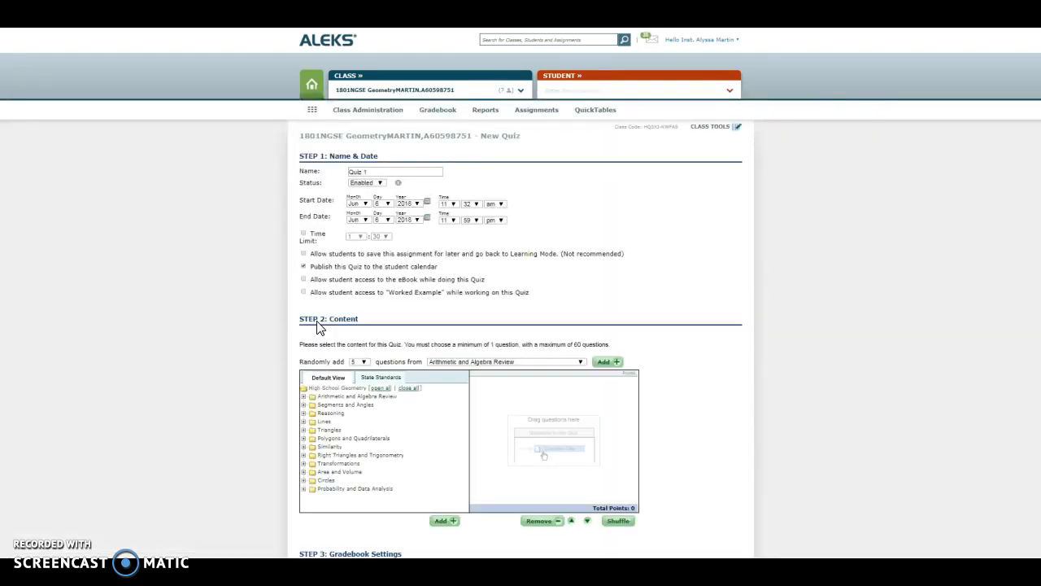
Step: Name the quiz "GPE.1 Equation of a Circle" and set its end date to Jun 10, 2018
triple_click(351, 170)
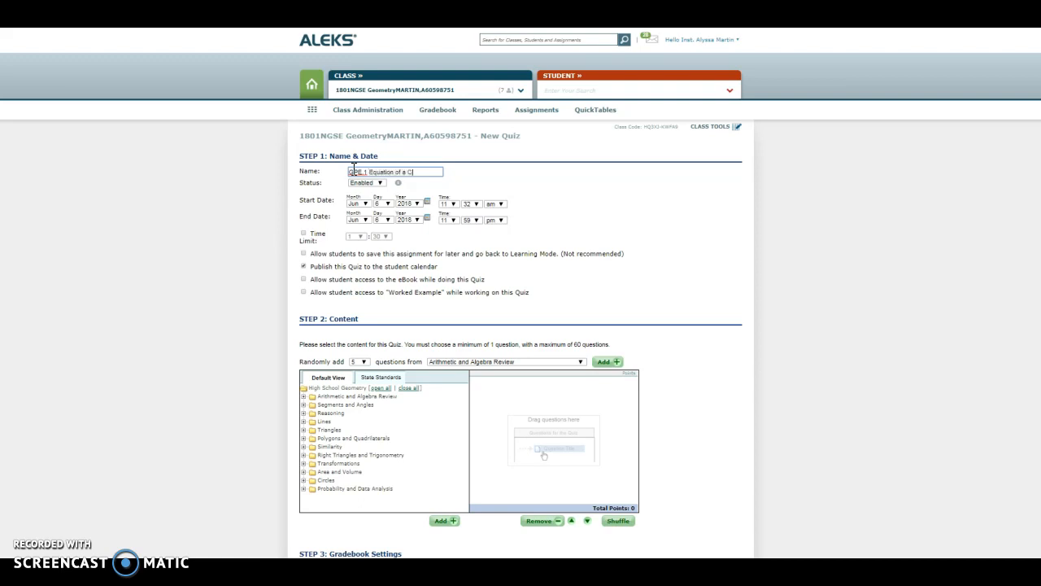
click(388, 220)
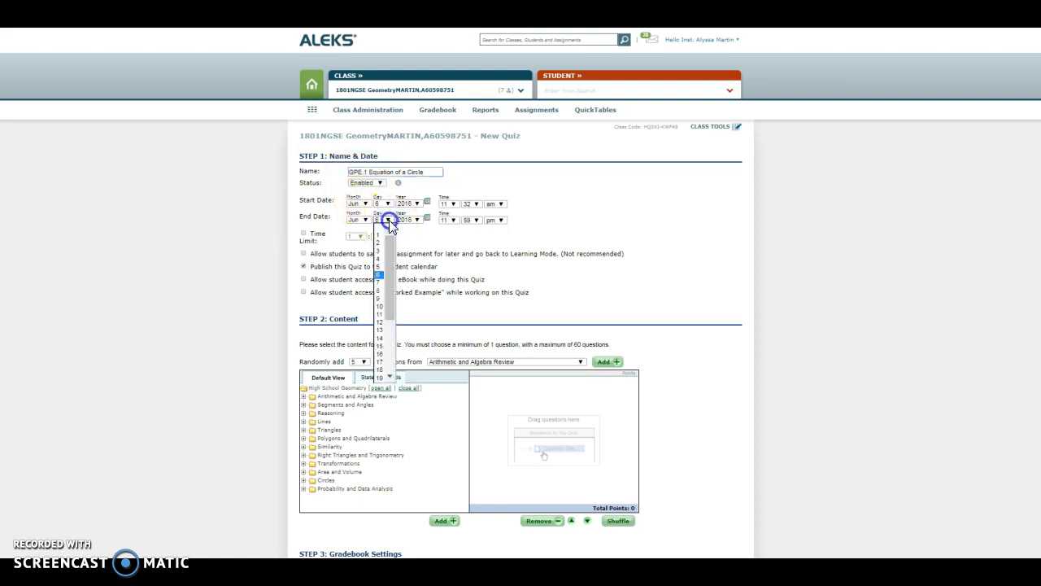
click(379, 306)
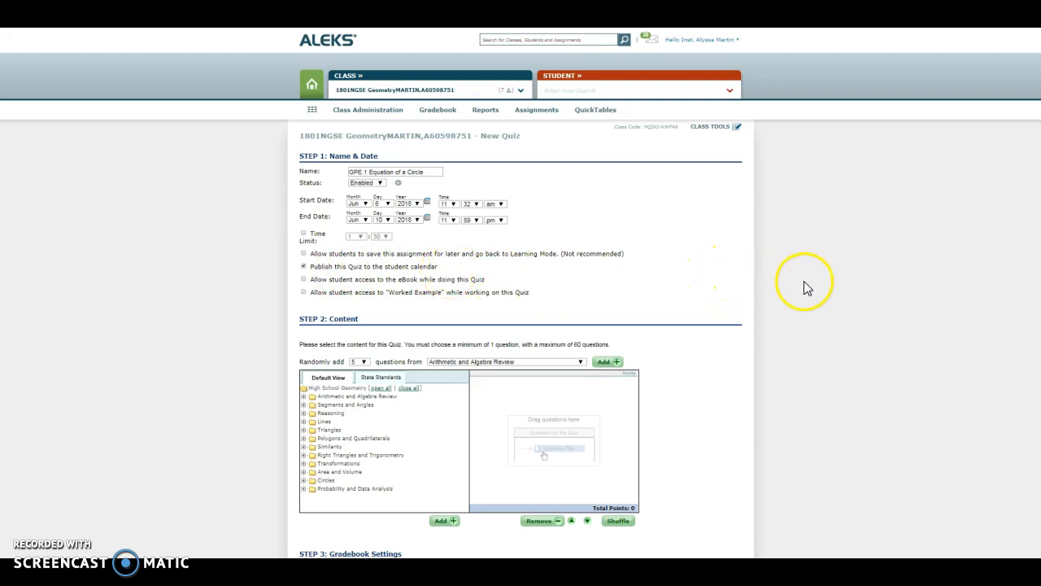
Step: Add six Graphs and Equations of Circles questions covering center and radius (two), completing the square, and writing circle equations (three)
scroll(729, 299, down, 5)
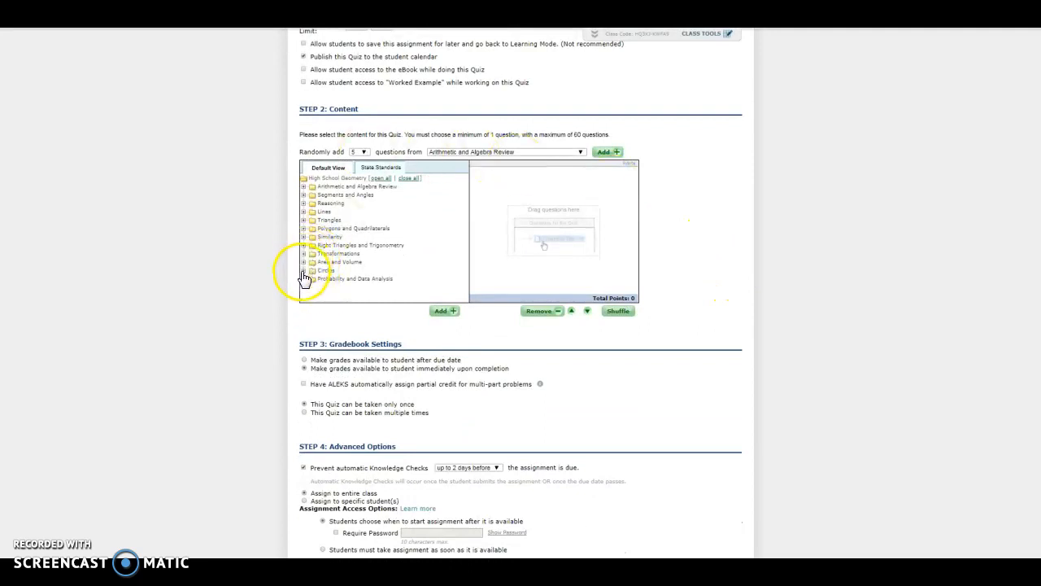
click(304, 271)
scroll(390, 271, down, 1)
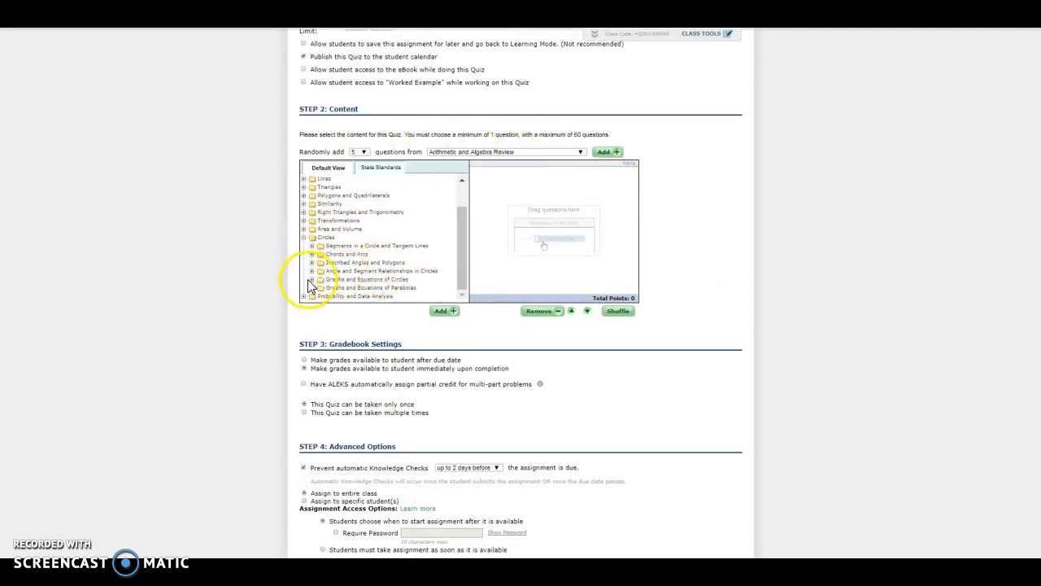
click(311, 281)
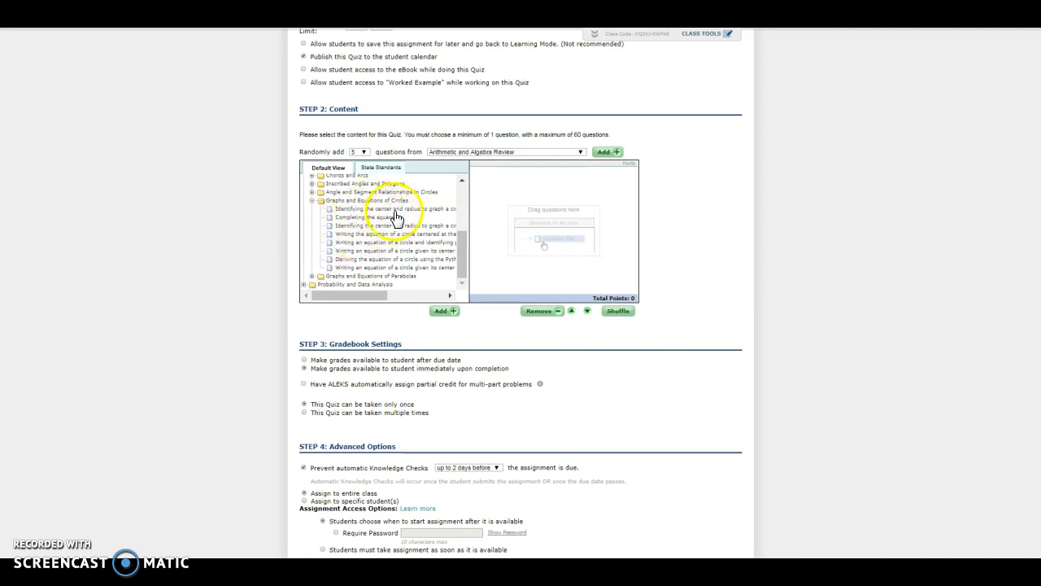
drag(395, 213, 521, 209)
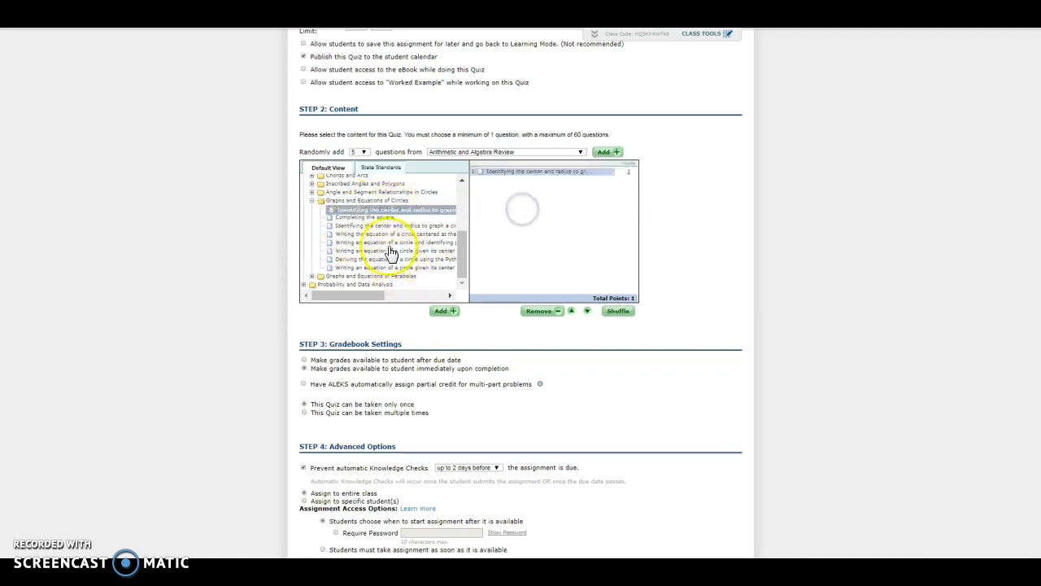
drag(382, 218, 537, 223)
drag(434, 226, 540, 226)
drag(416, 236, 561, 226)
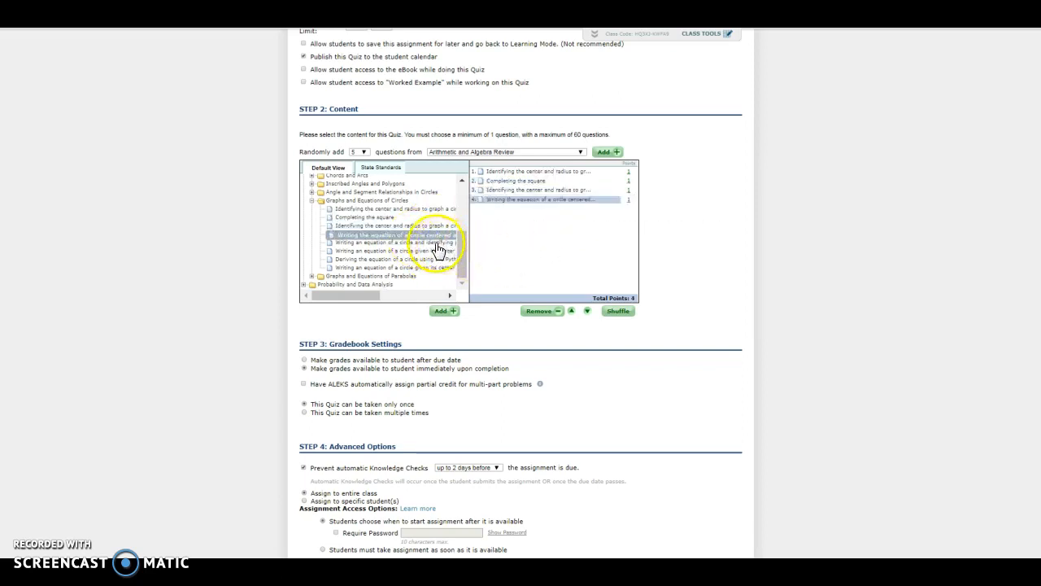
drag(435, 250, 558, 233)
drag(431, 268, 558, 241)
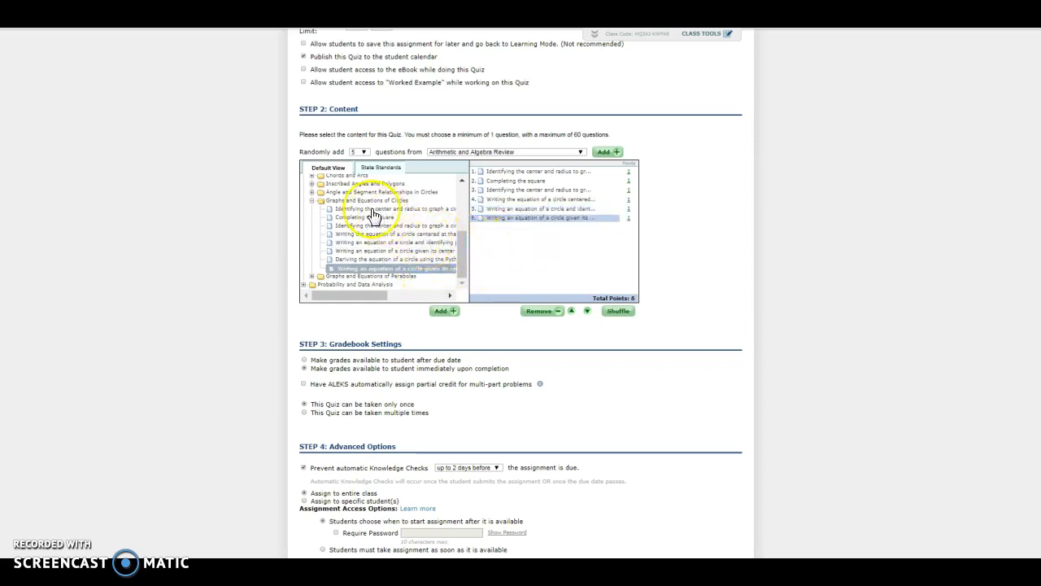
Step: Add four repeat questions on completing the square, center and radius, and two circle-equation topics, and shuffle the question order
drag(367, 216, 529, 227)
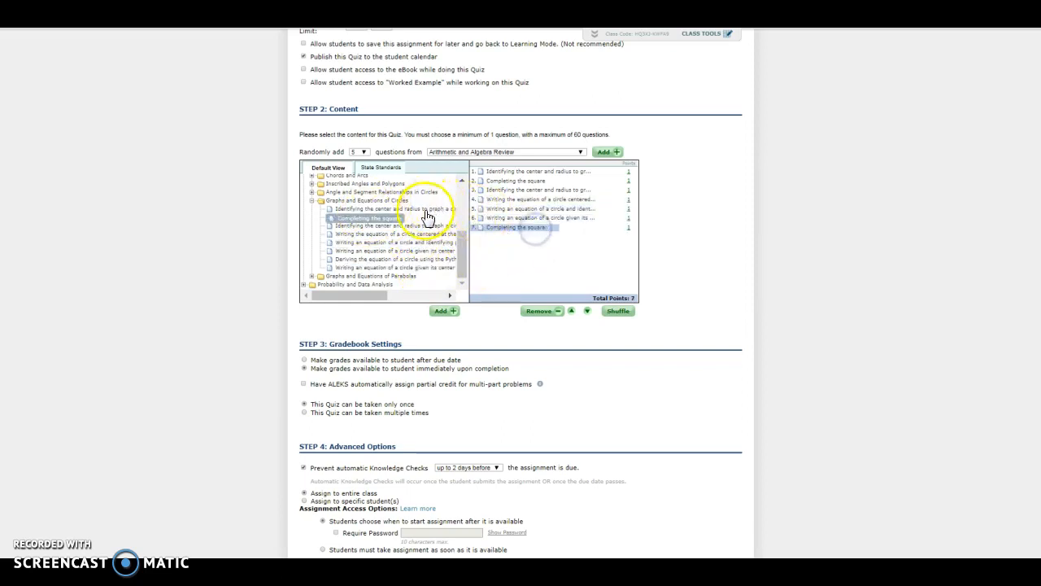
drag(424, 210, 537, 241)
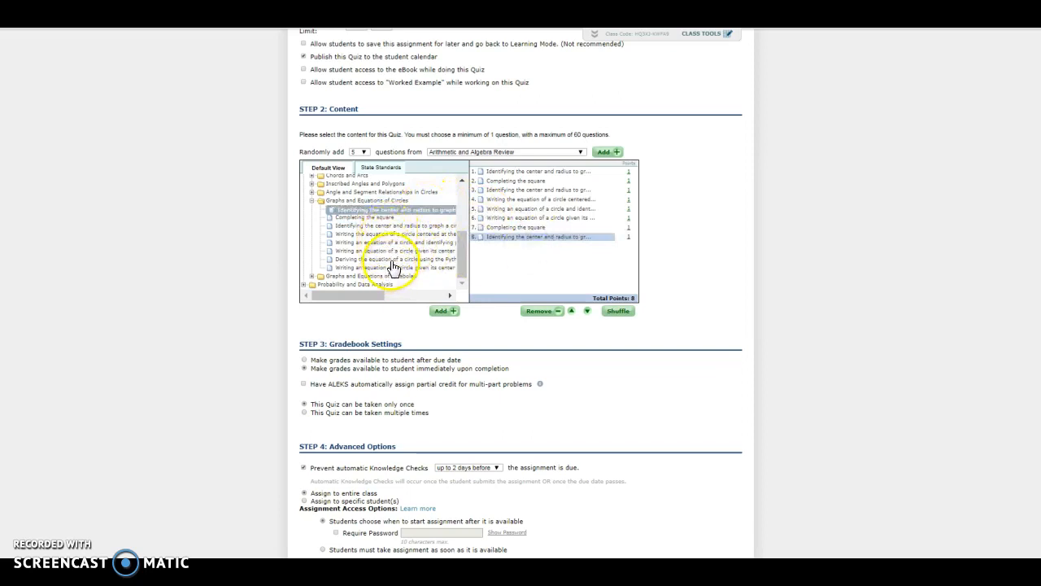
drag(398, 268, 539, 265)
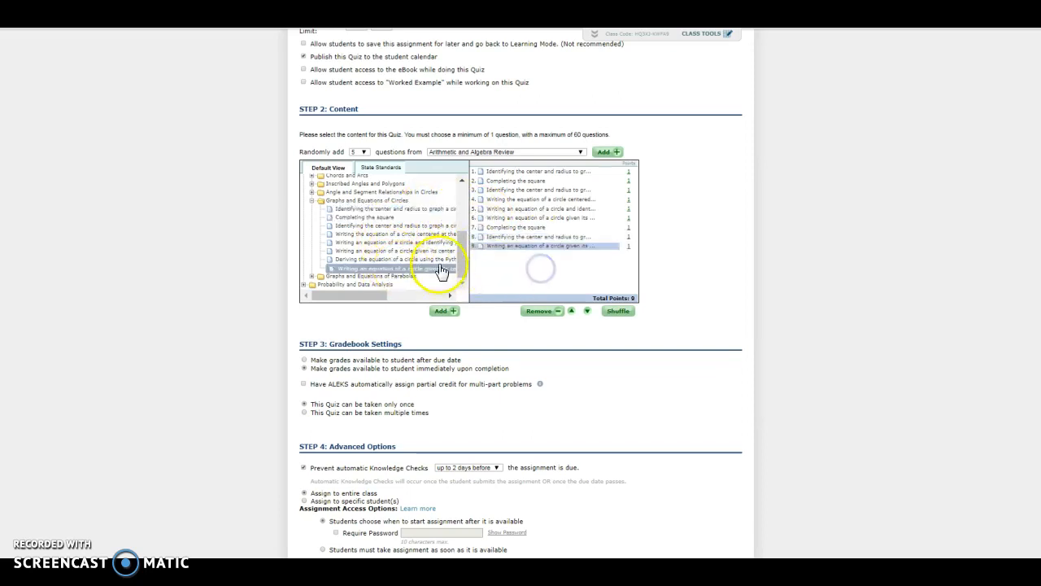
drag(428, 244, 567, 282)
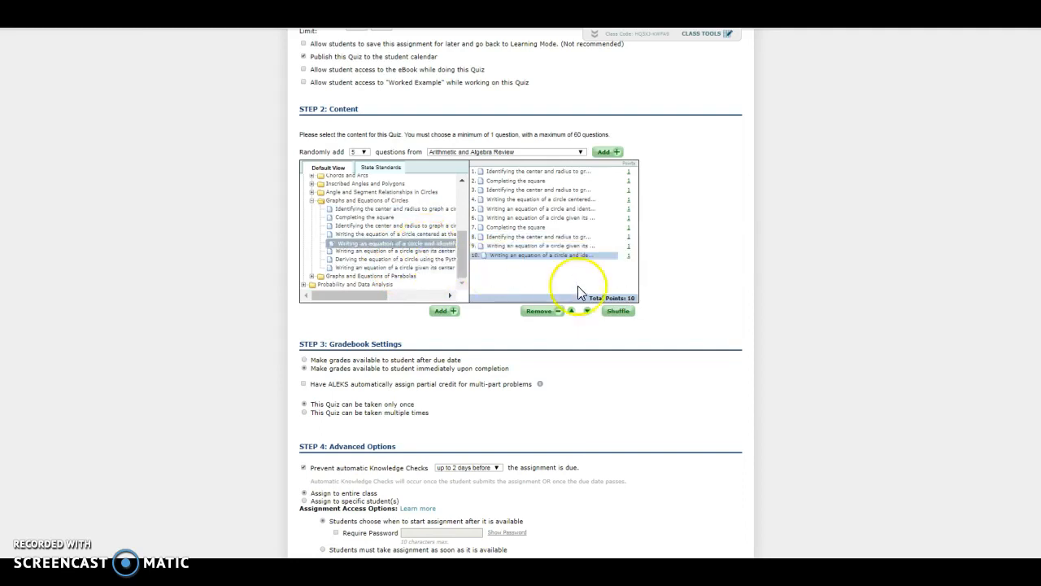
click(616, 312)
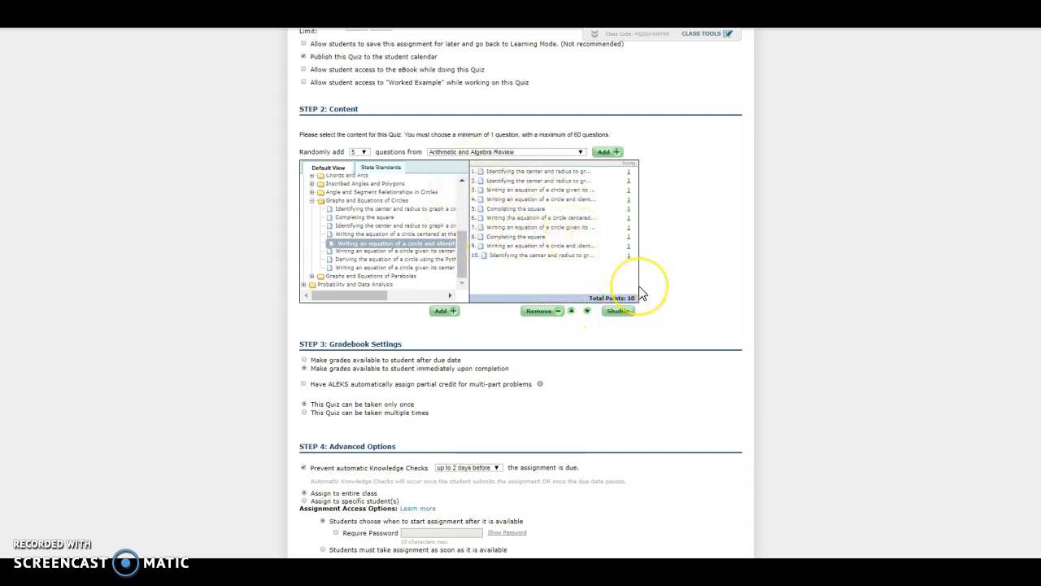
Step: Allow the quiz to be taken multiple times, with a maximum of 5 attempts
scroll(643, 295, down, 3)
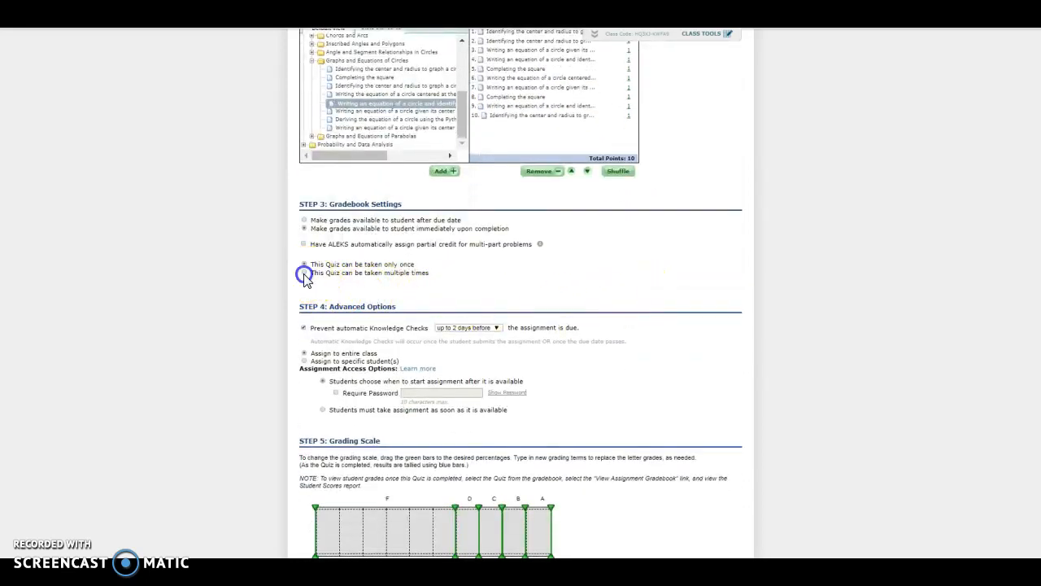
click(304, 273)
drag(444, 299, 437, 328)
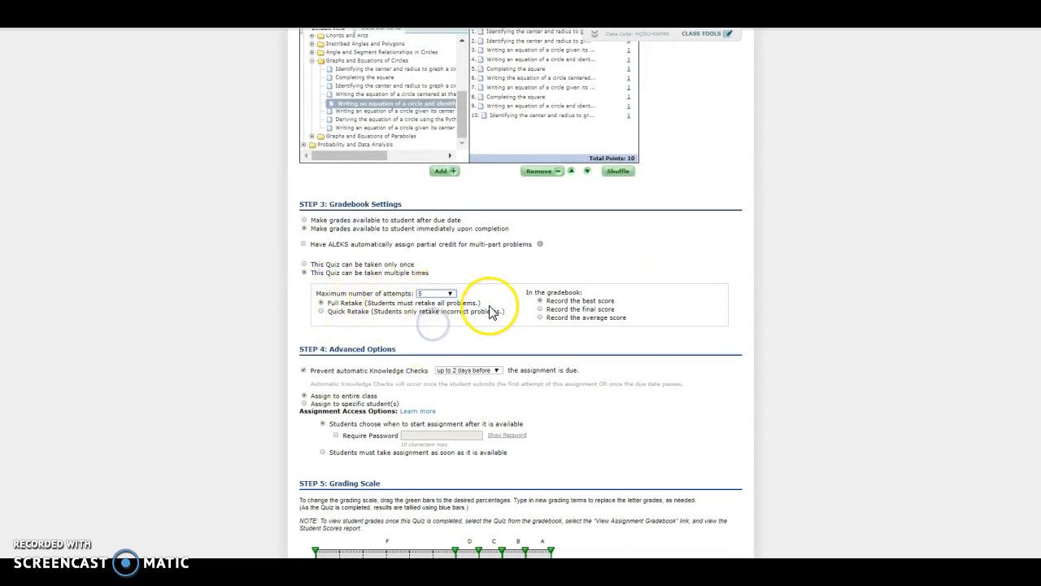
Step: Look at the option for assigning to specific students, return to assigning the entire class, and save the quiz
scroll(476, 355, down, 2)
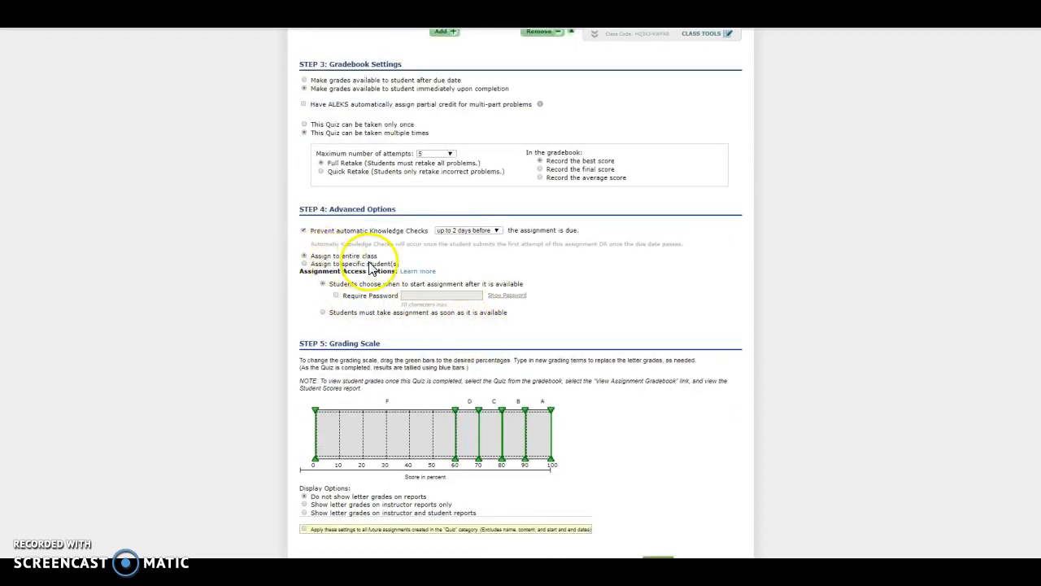
click(304, 265)
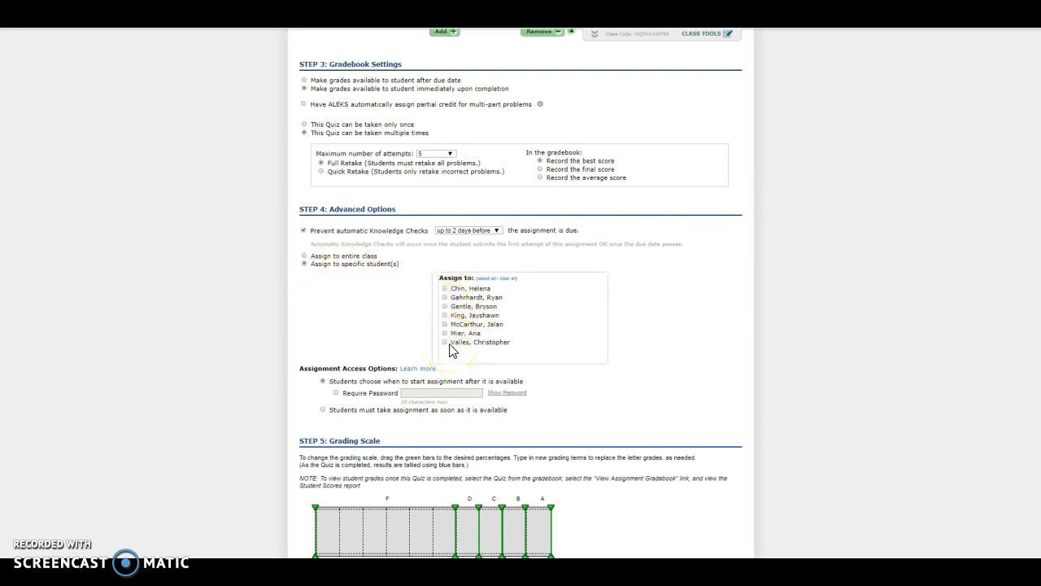
click(304, 257)
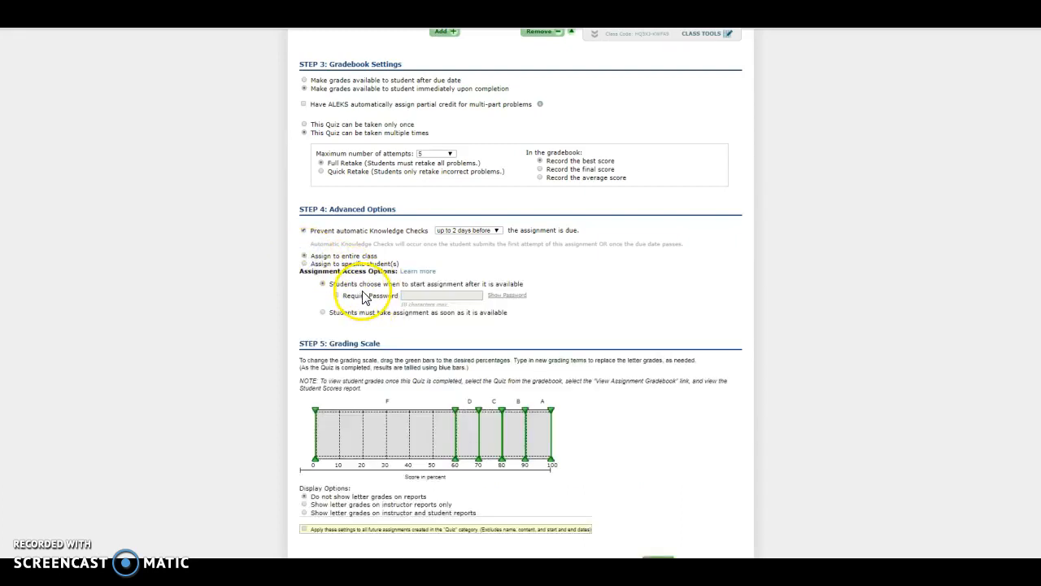
scroll(364, 297, down, 1)
click(655, 529)
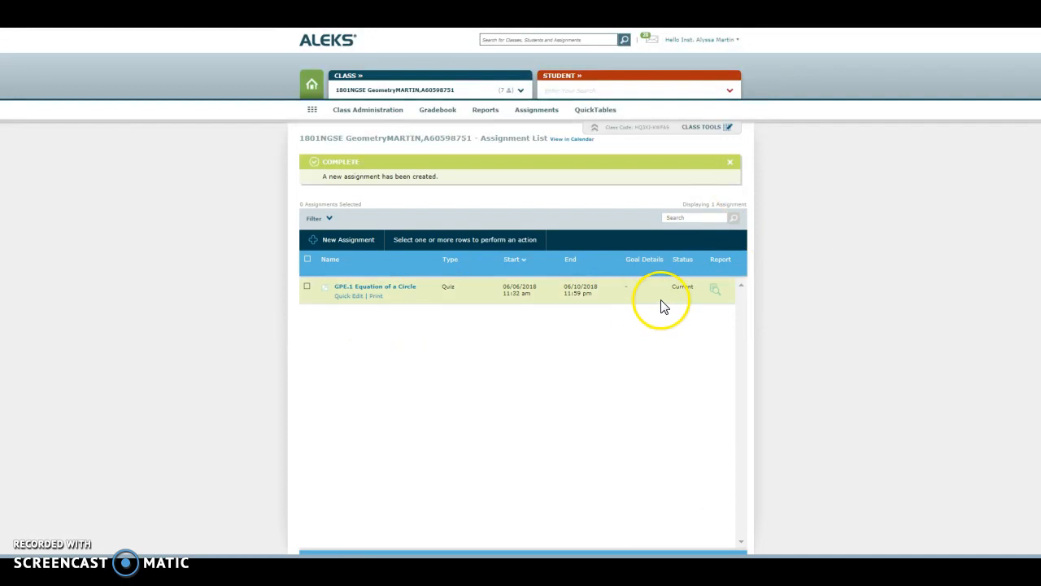
Step: Enter the Student View of the class
click(358, 112)
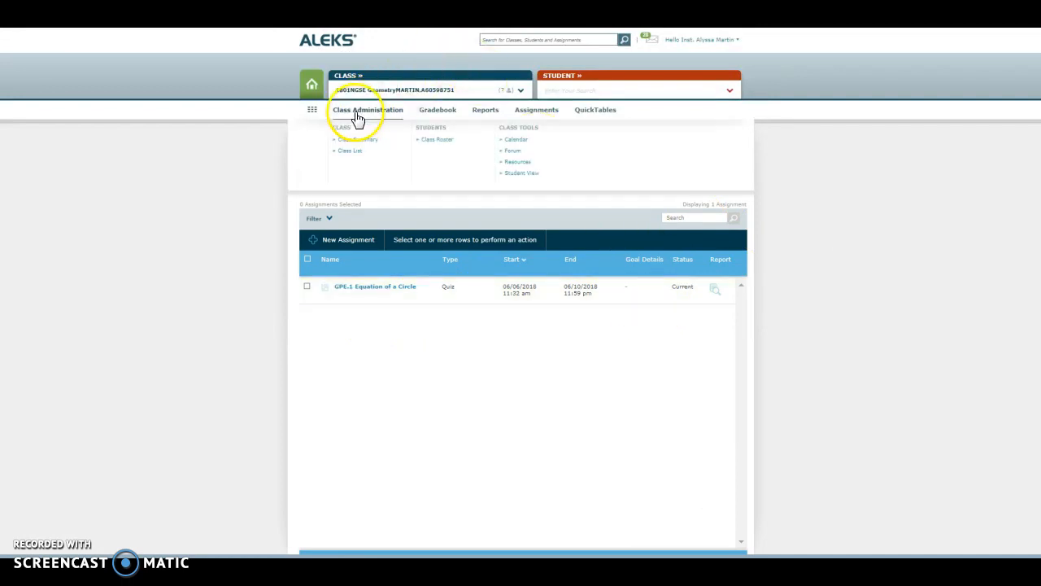
click(517, 176)
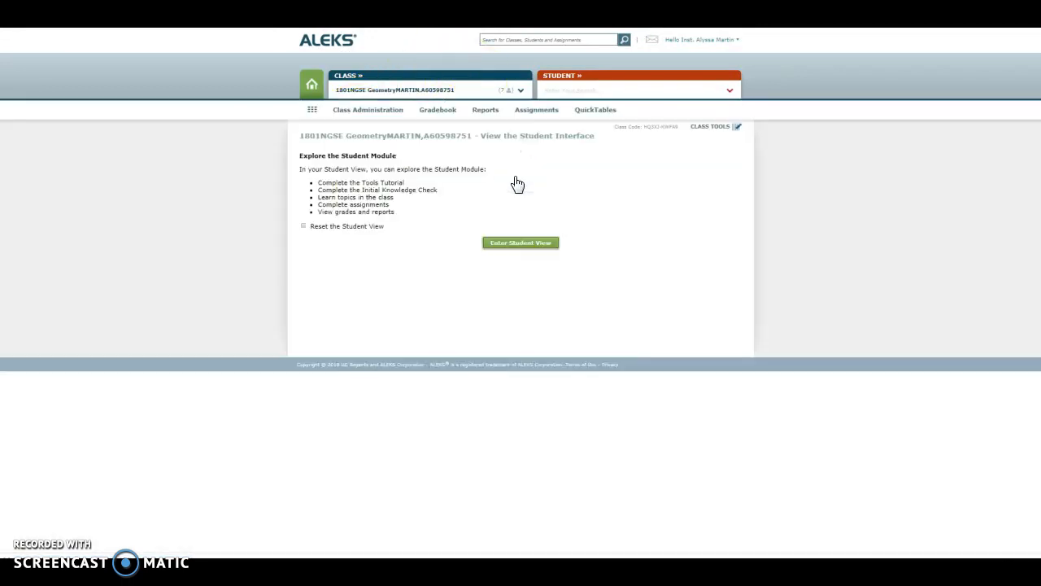
click(527, 244)
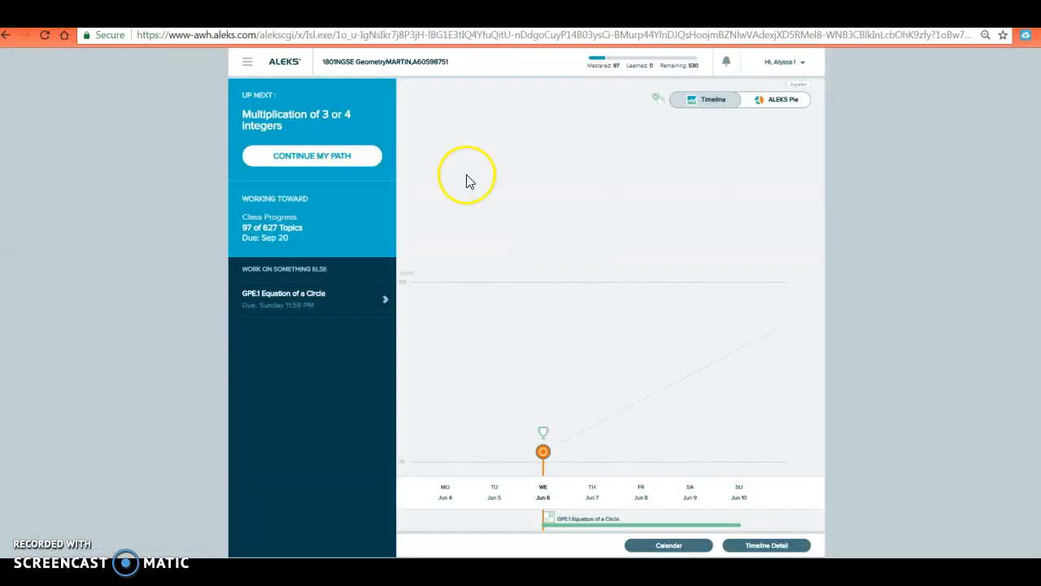
Step: Open GPE.1 Equation of a Circle from the student's assignments and start the quiz
click(247, 62)
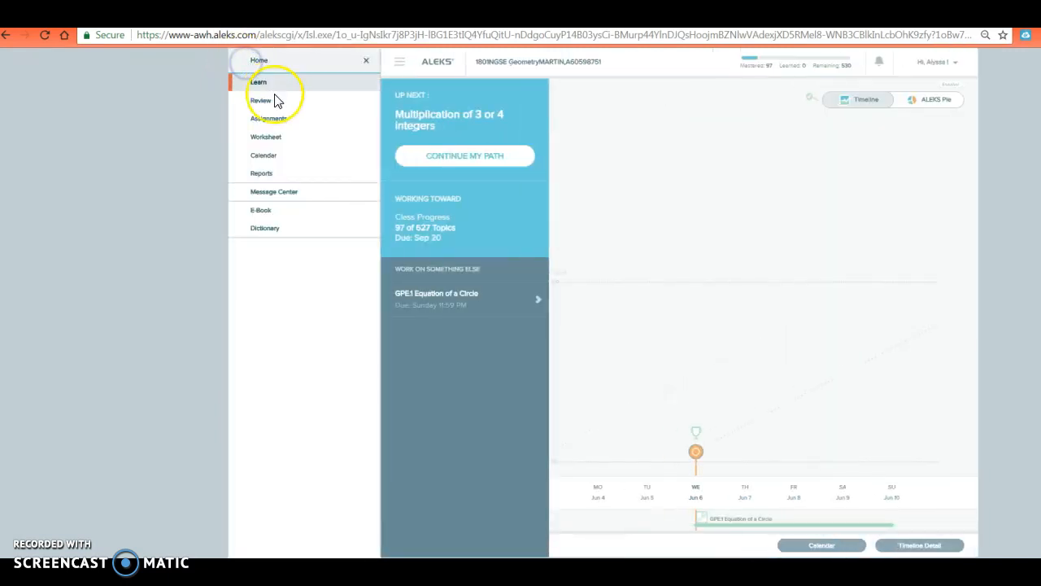
click(283, 125)
click(299, 184)
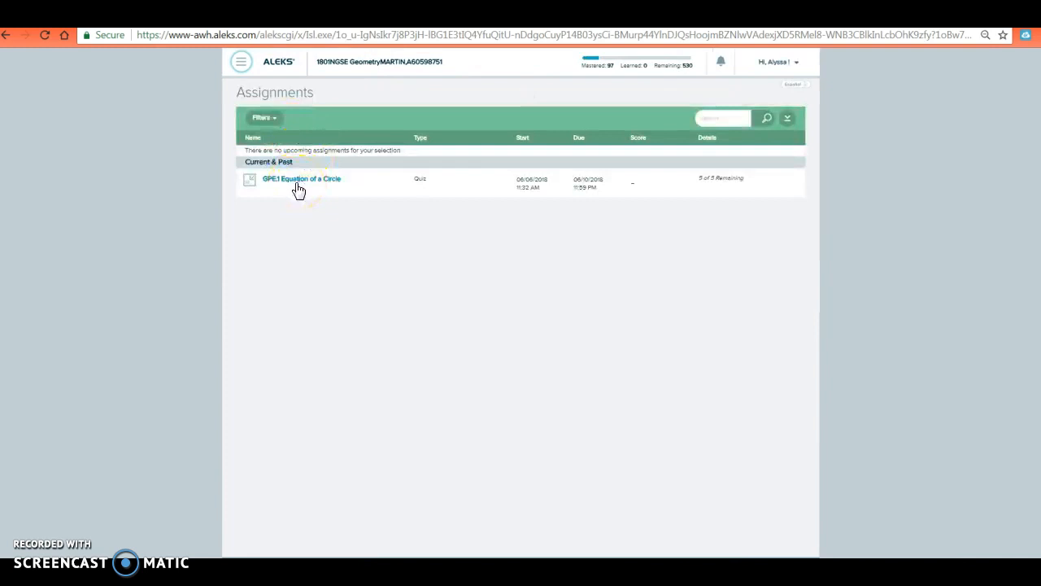
click(299, 183)
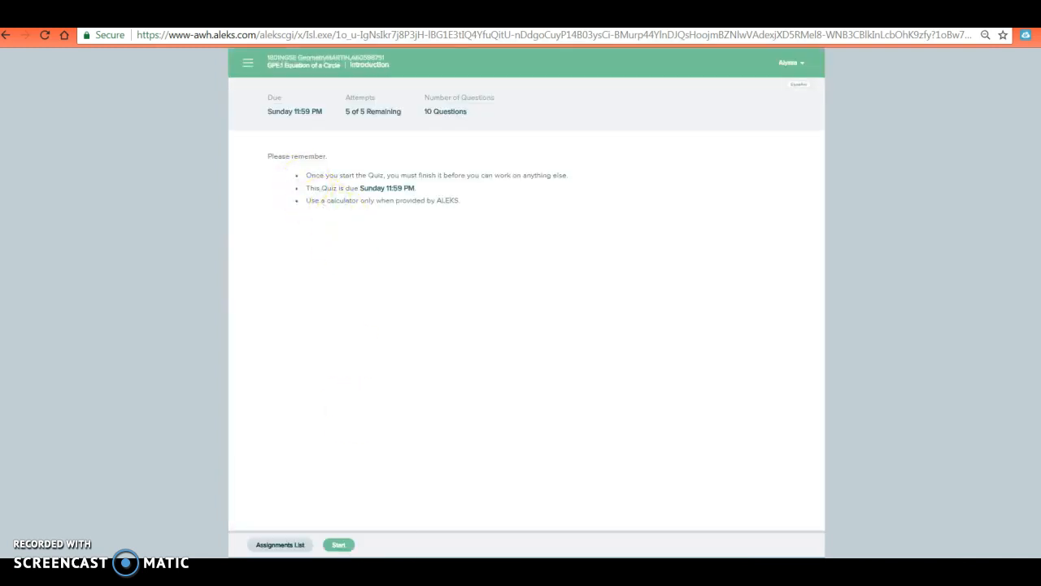
click(340, 544)
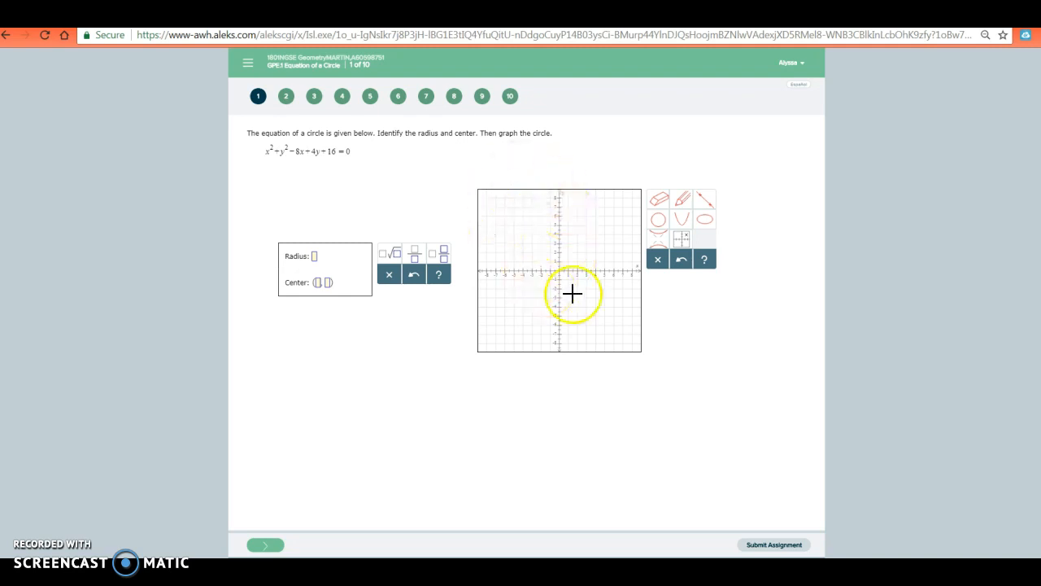
Step: View quiz questions 2 and 3, and submit the assignment with the remaining questions unanswered
click(288, 96)
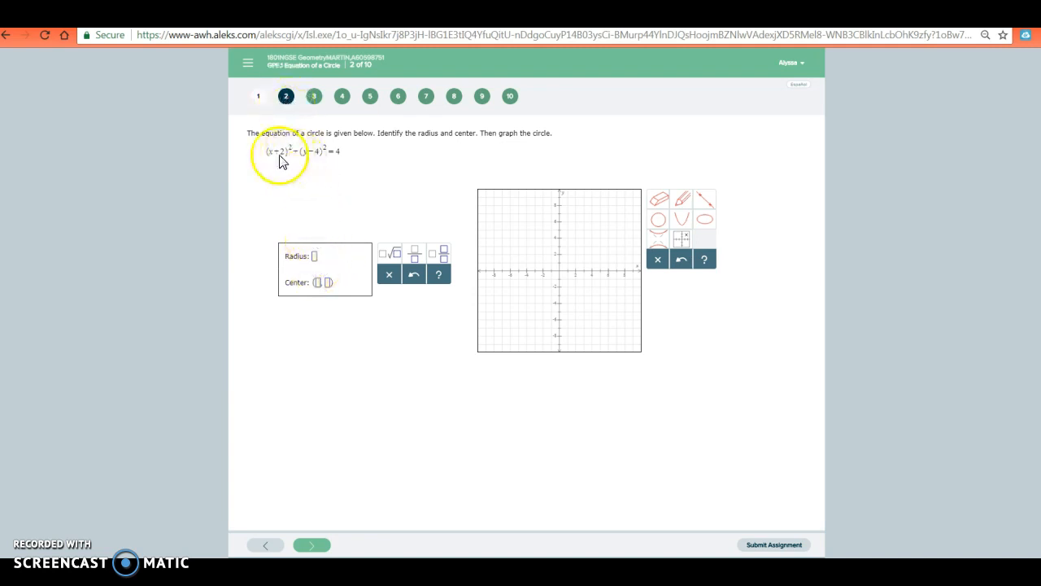
click(315, 96)
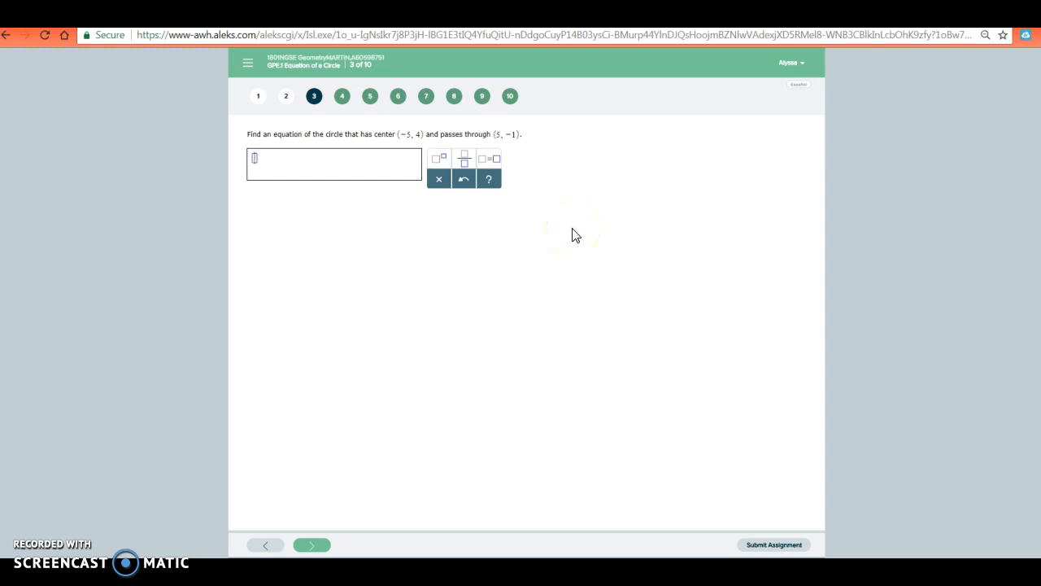
click(788, 545)
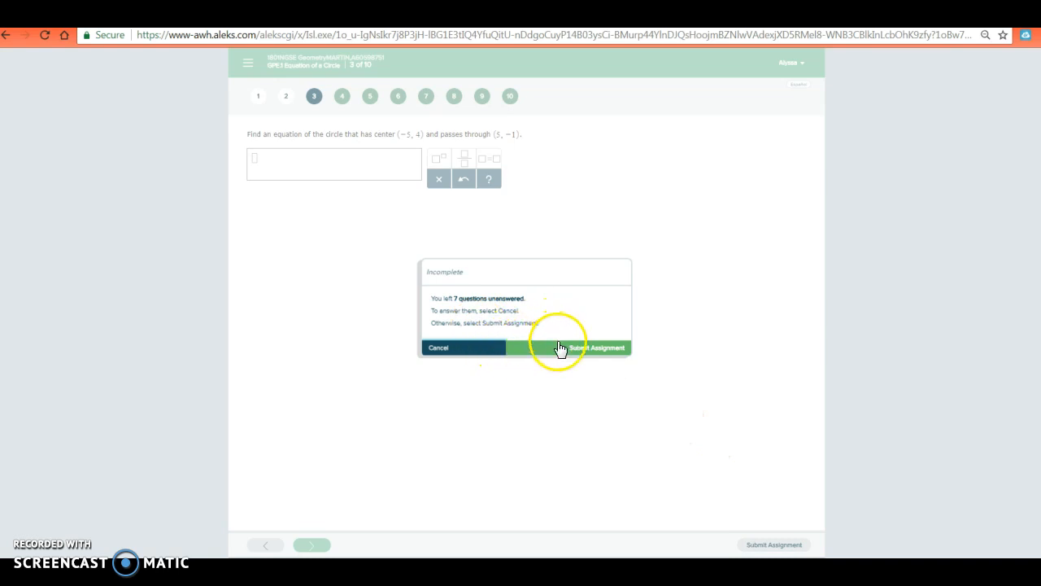
click(558, 346)
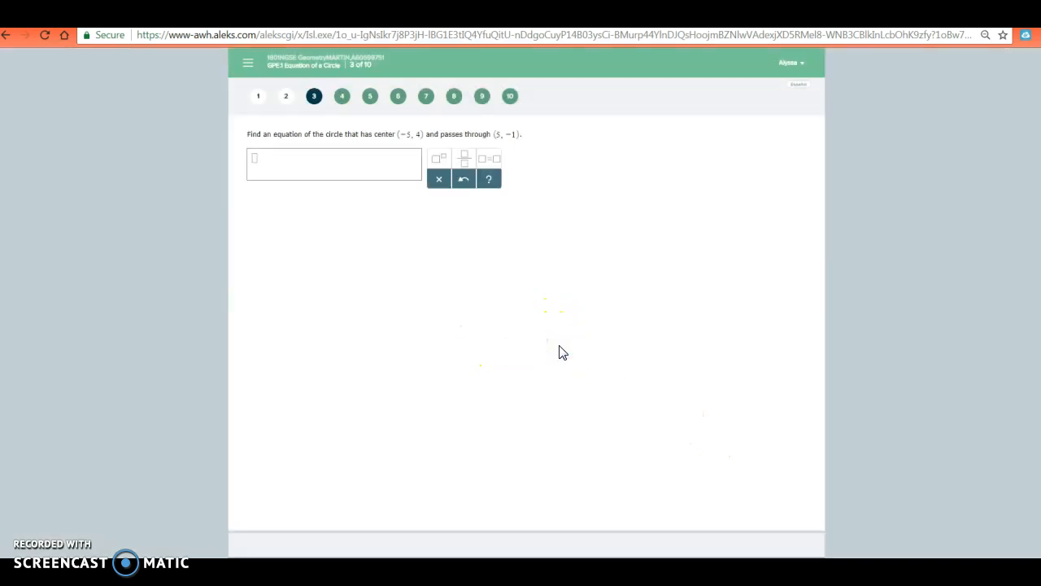